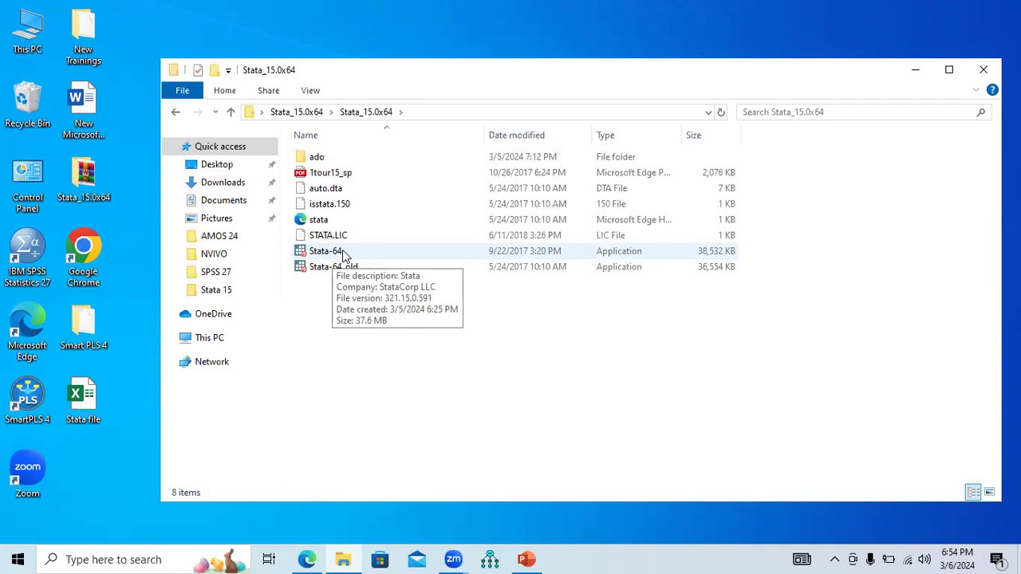
Launch Stata-64 from the Stata_15.0x64 folder and have it check for updates now
{"action": "double_click", "coordinate": [342, 251]}
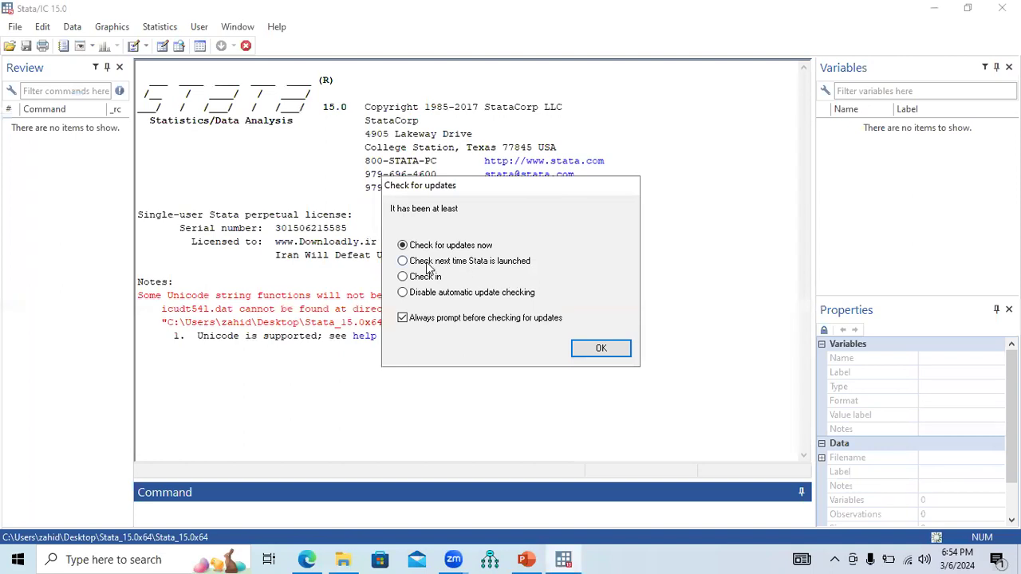
{"action": "left_click", "coordinate": [597, 351]}
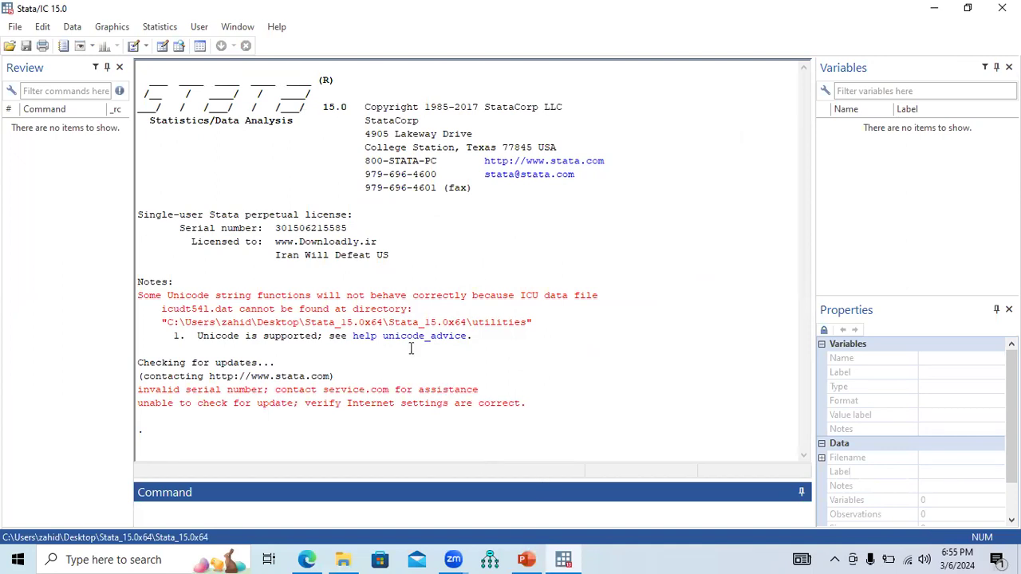
Review the sysuse command description on the PowerPoint Data Management slide and locate auto.dta in the Stata folder in File Explorer
{"action": "key", "text": "alt+Tab"}
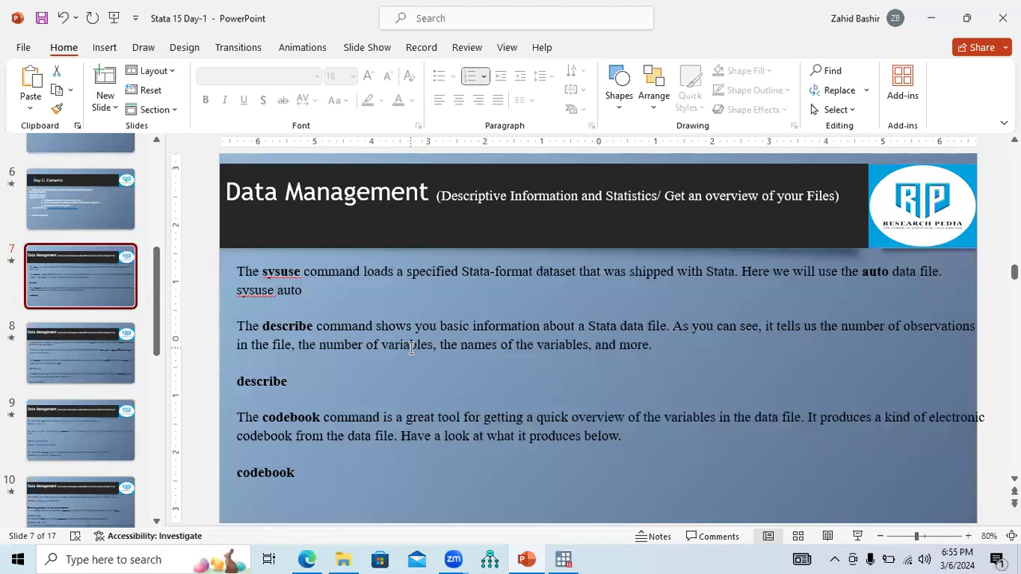
{"action": "left_click", "coordinate": [274, 272]}
{"action": "double_click", "coordinate": [275, 272]}
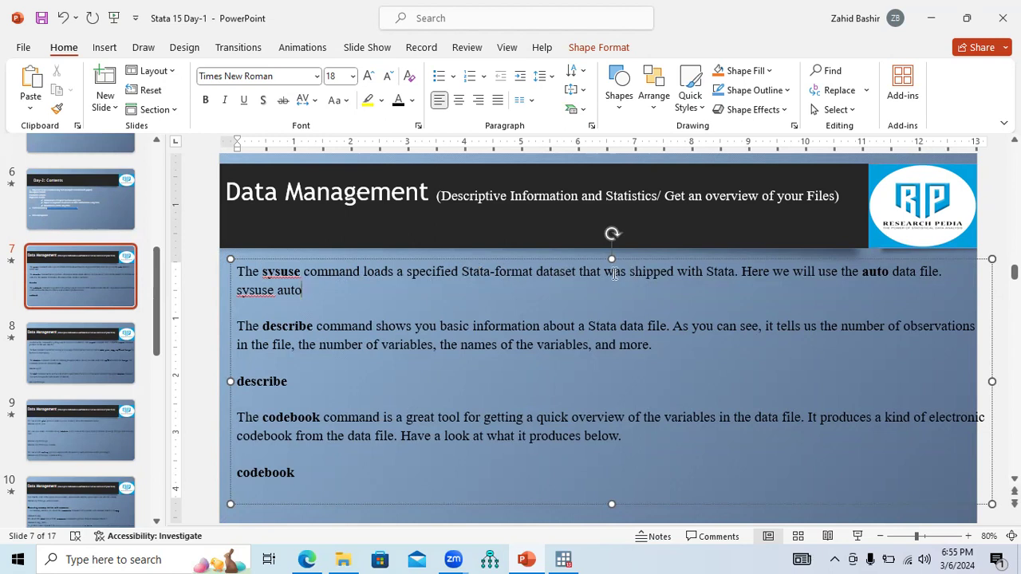
{"action": "left_click_drag", "start_coordinate": [733, 272], "coordinate": [271, 277]}
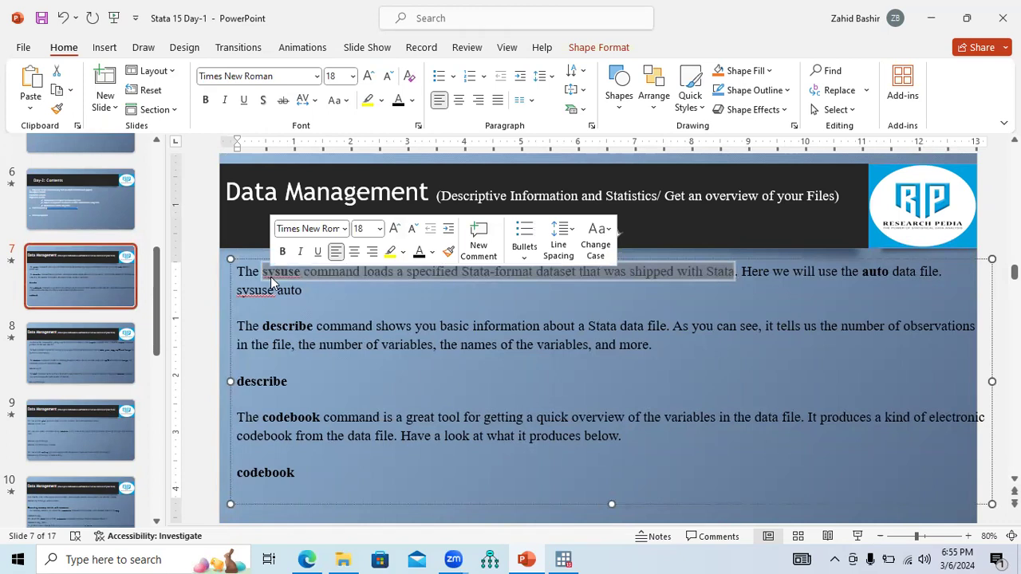
{"action": "left_click", "coordinate": [346, 559]}
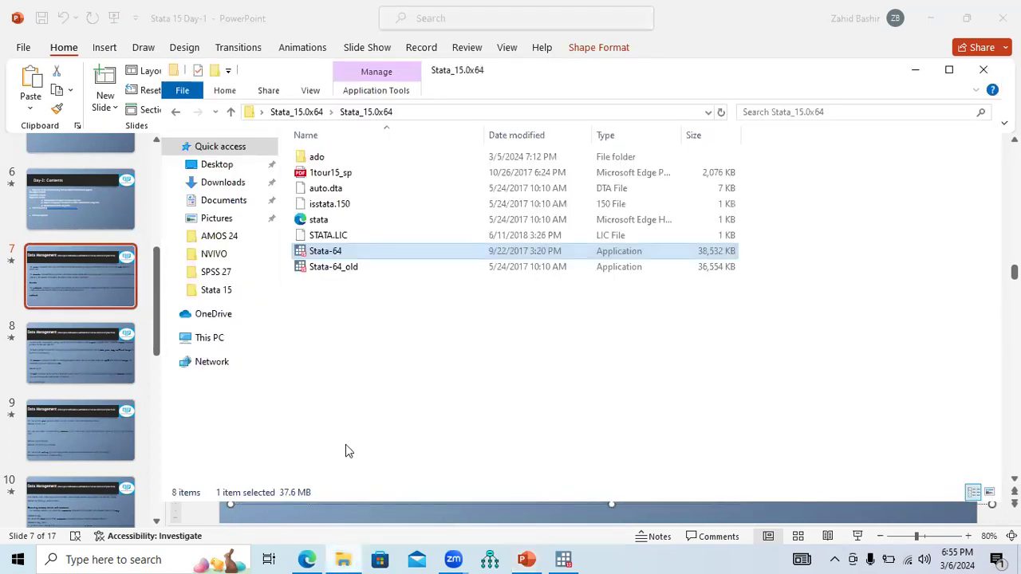
{"action": "left_click", "coordinate": [327, 193]}
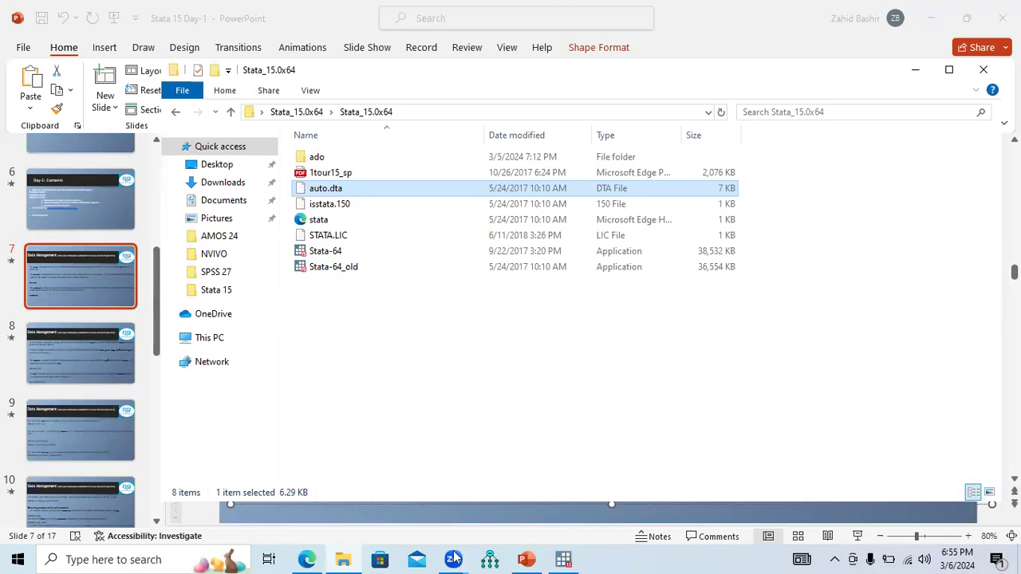
Switch to Edge and close the Stata Journal, Determinants of FDI and Google Scholar search pages, keeping WhatsApp open
{"action": "left_click", "coordinate": [312, 558]}
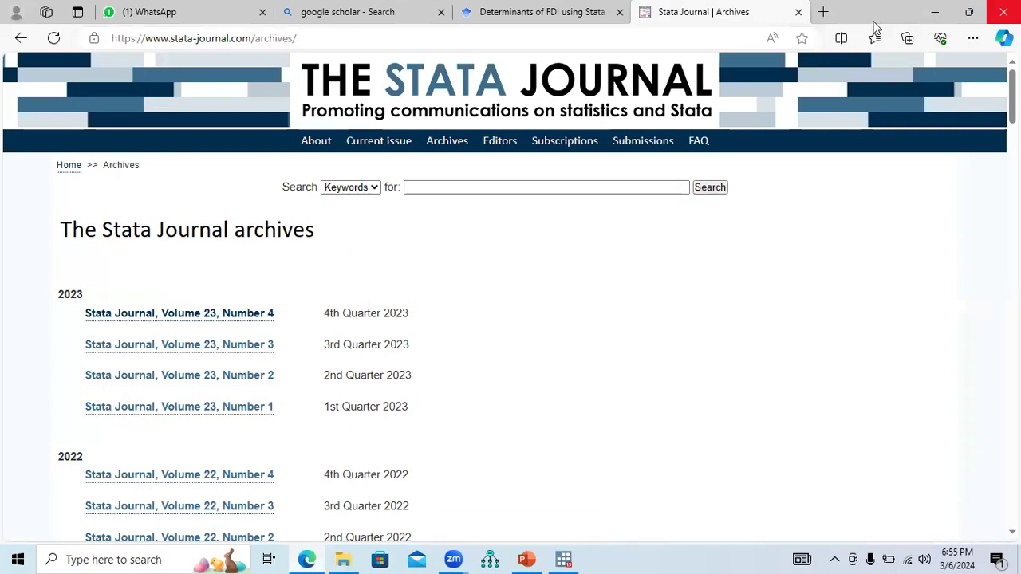
{"action": "left_click", "coordinate": [797, 11]}
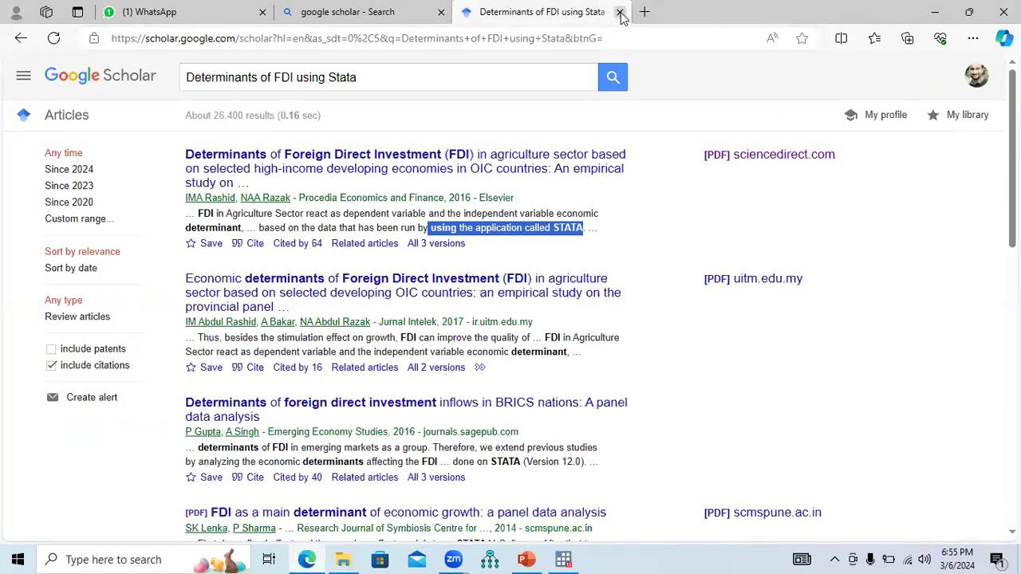
{"action": "left_click", "coordinate": [619, 11]}
{"action": "left_click", "coordinate": [442, 12]}
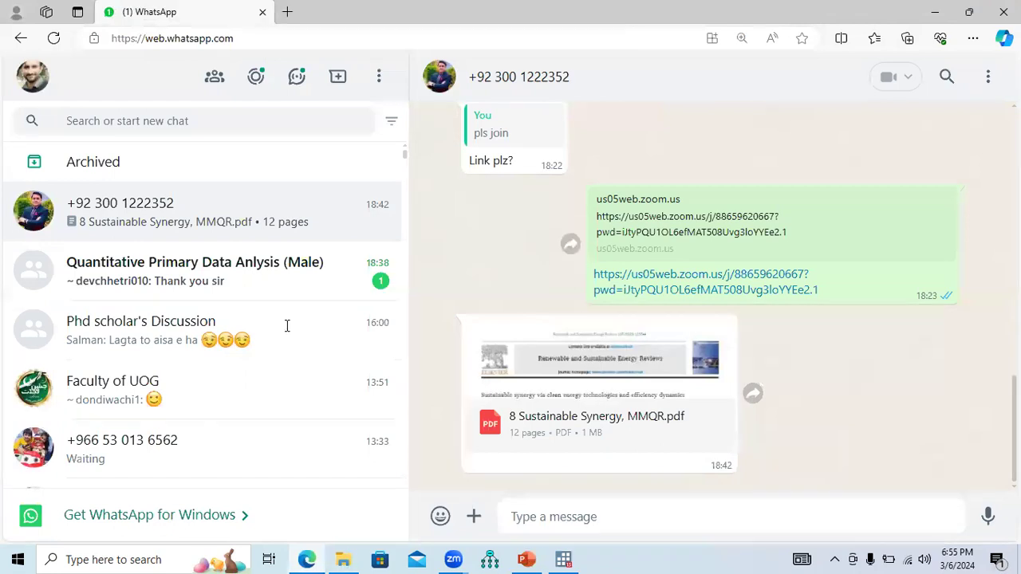
Load the example dataset in Stata with the command sysuse auto, and view its records in the Data Editor
{"action": "key", "text": "alt+Tab"}
{"action": "left_click_drag", "start_coordinate": [237, 290], "coordinate": [303, 290]}
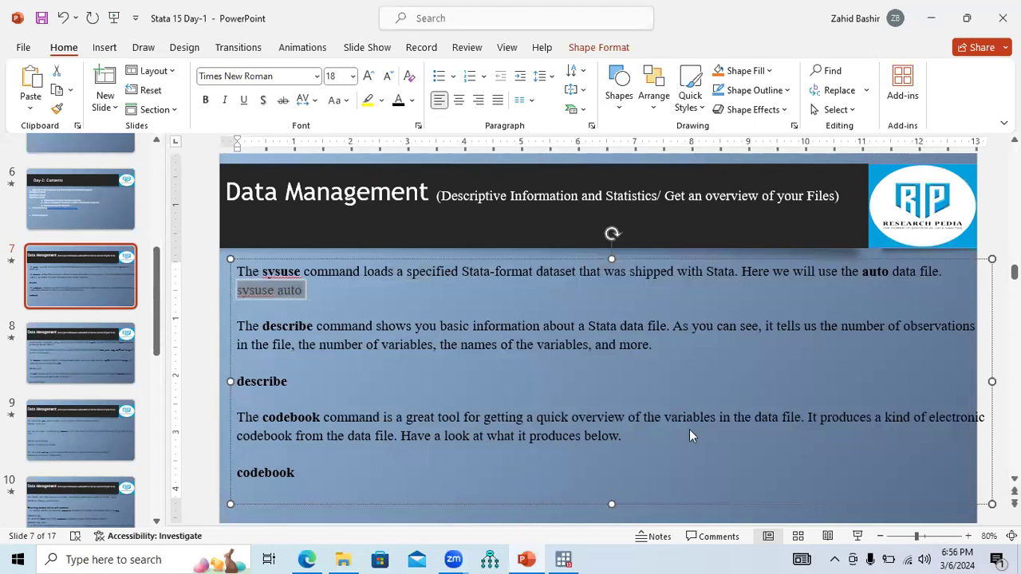
{"action": "key", "text": "alt+Tab"}
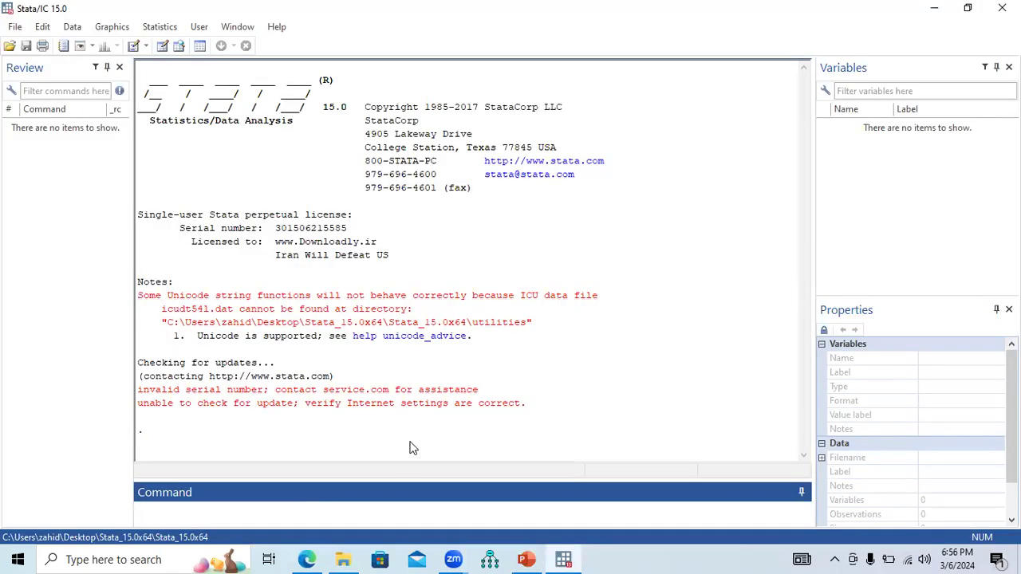
{"action": "type", "text": "sysuse auto"}
{"action": "left_click", "coordinate": [526, 559]}
{"action": "left_click", "coordinate": [526, 559]}
{"action": "key", "text": "Return"}
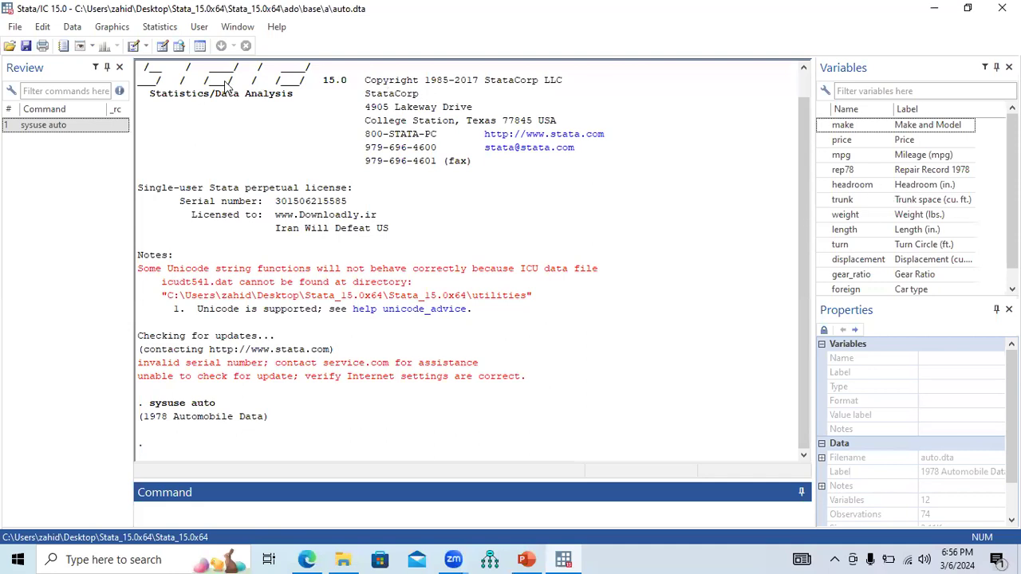
{"action": "left_click", "coordinate": [162, 48]}
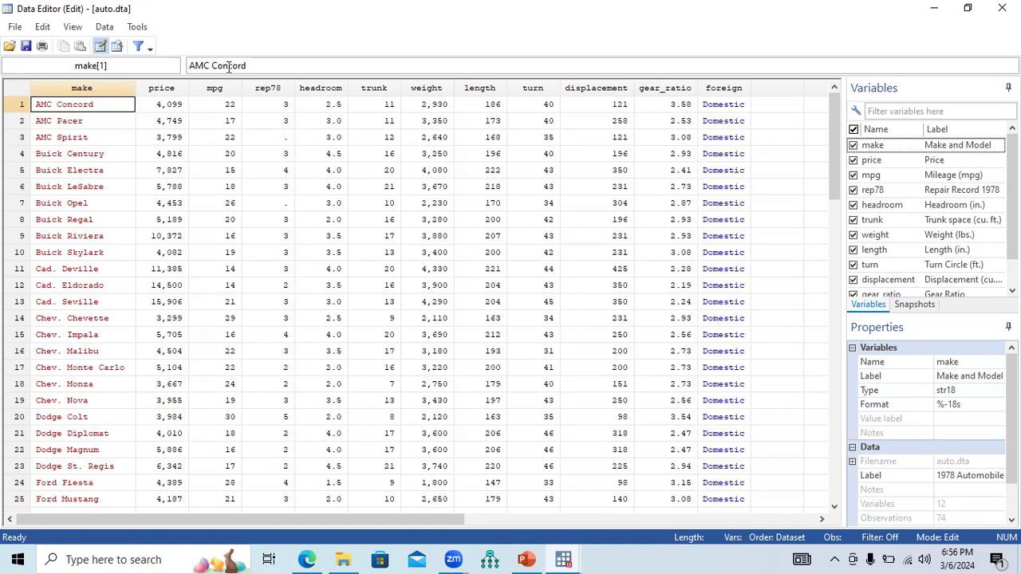
{"action": "left_click", "coordinate": [1002, 8]}
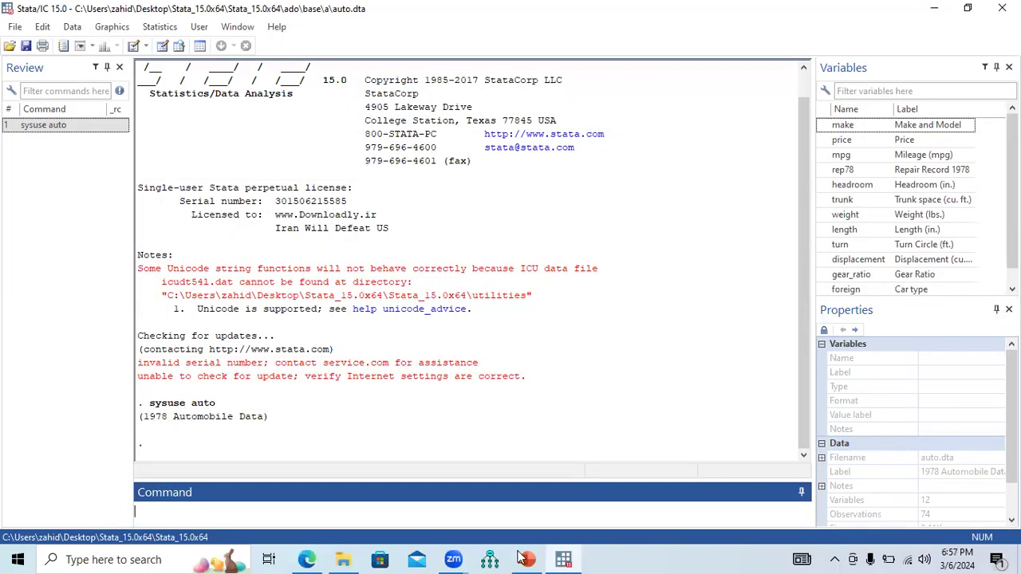
Review the slide's explanation of describe, and run describe in Stata on the whole auto dataset
{"action": "key", "text": "alt+Tab"}
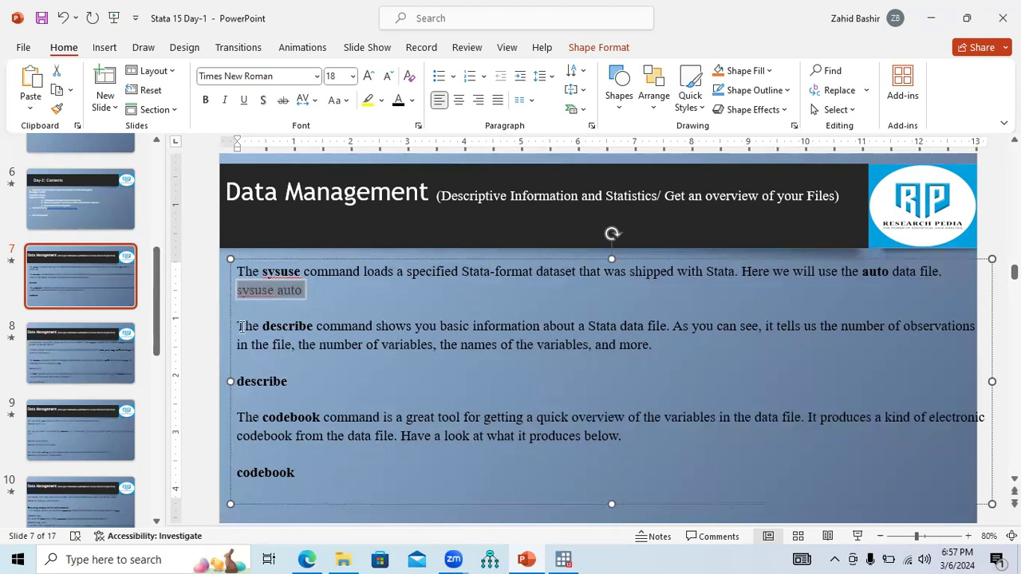
{"action": "left_click_drag", "start_coordinate": [239, 327], "coordinate": [650, 341]}
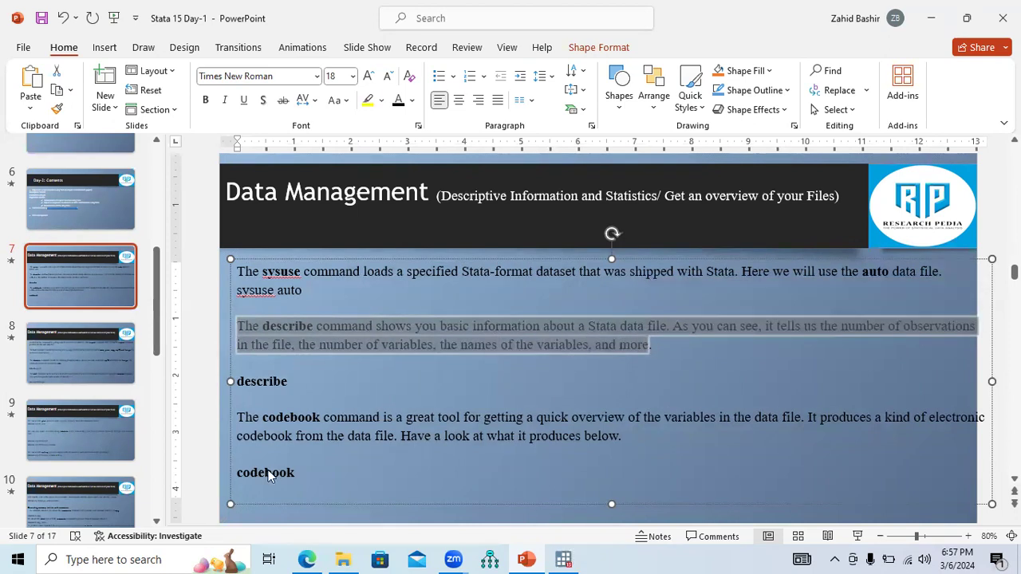
{"action": "key", "text": "alt+Tab"}
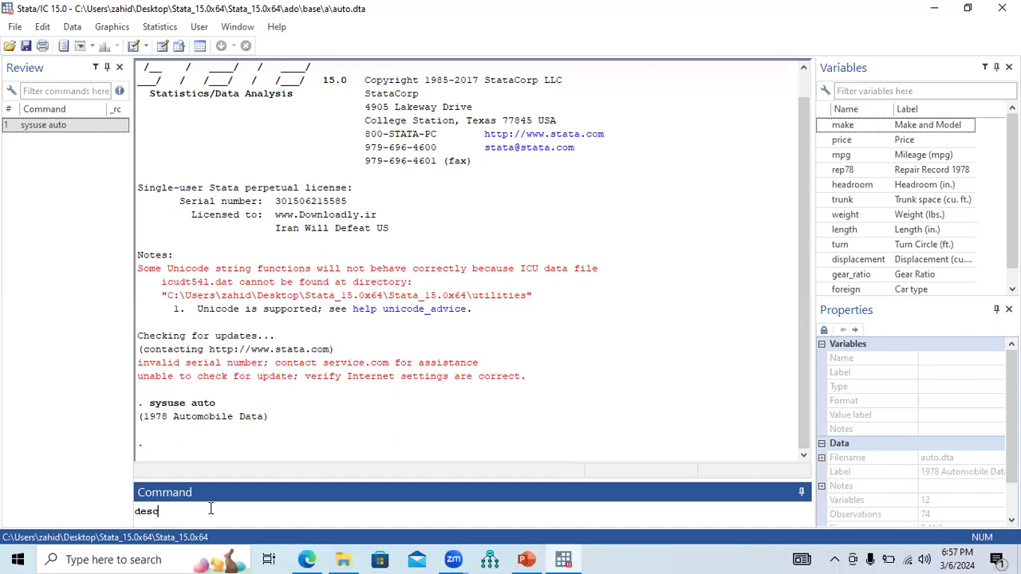
{"action": "type", "text": "describe"}
{"action": "key", "text": "Return"}
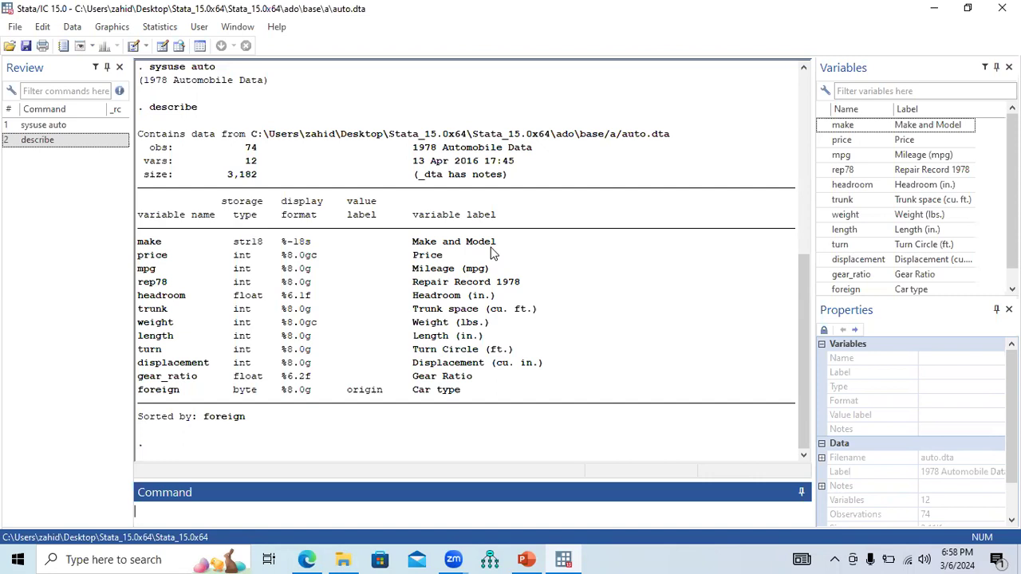
{"action": "left_click_drag", "start_coordinate": [169, 258], "coordinate": [141, 264]}
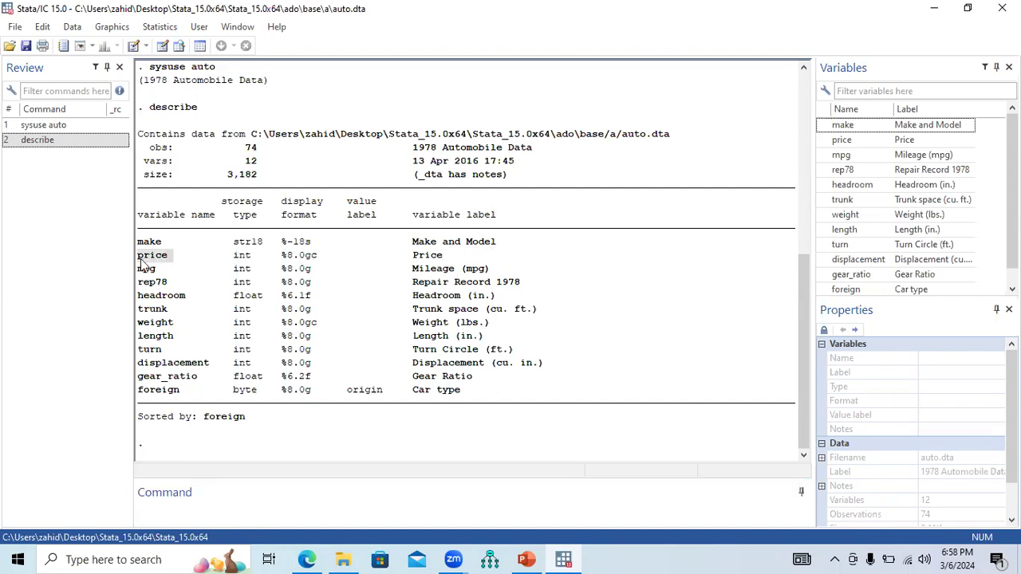
{"action": "left_click_drag", "start_coordinate": [427, 264], "coordinate": [483, 391]}
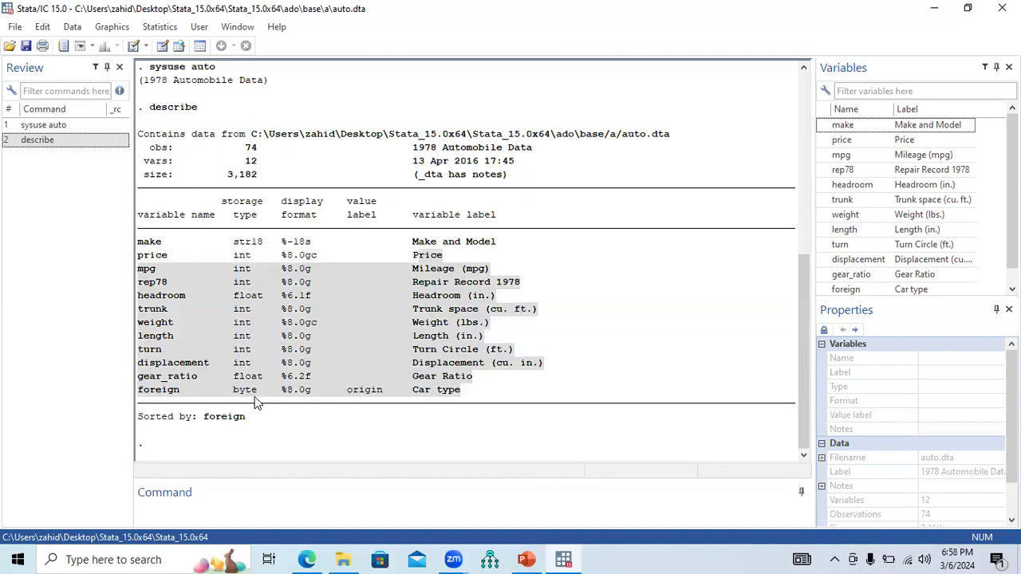
Run the describe command for the single variable make
{"action": "left_click", "coordinate": [213, 512]}
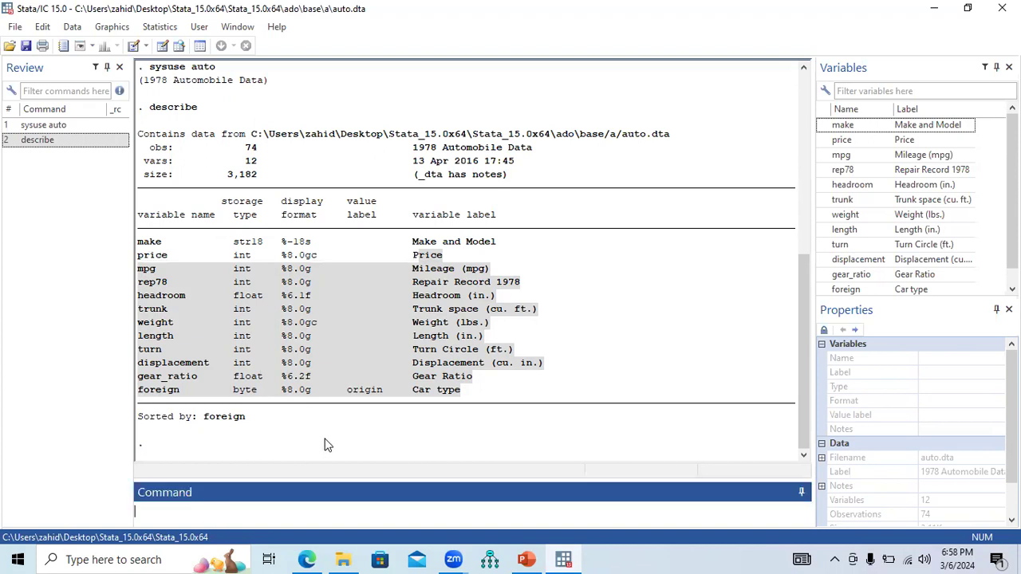
{"action": "type", "text": "describe"}
{"action": "left_click", "coordinate": [825, 127]}
{"action": "key", "text": "Return"}
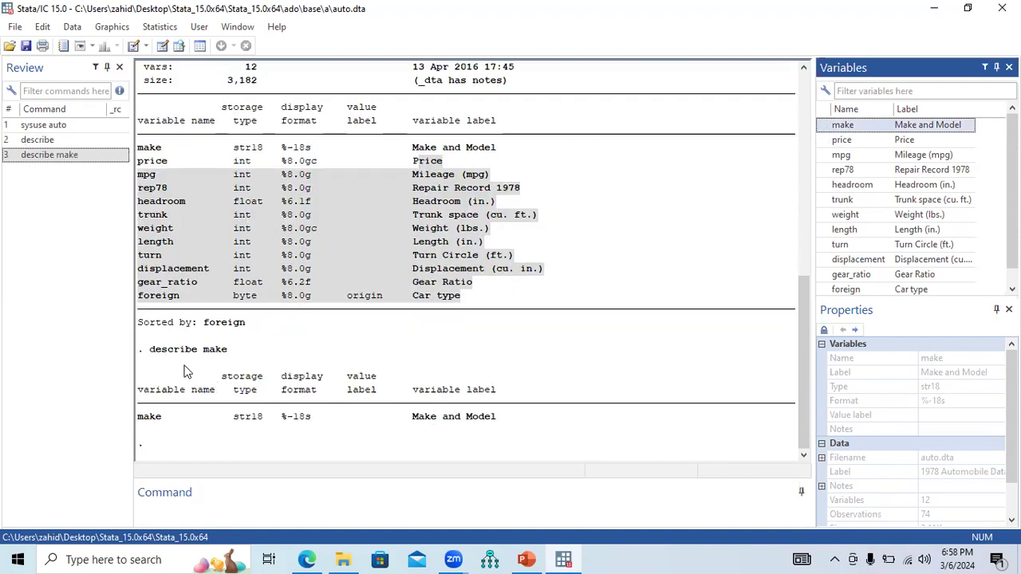
Run the describe command for the three variables price, mpg and rep78 together
{"action": "left_click", "coordinate": [203, 512]}
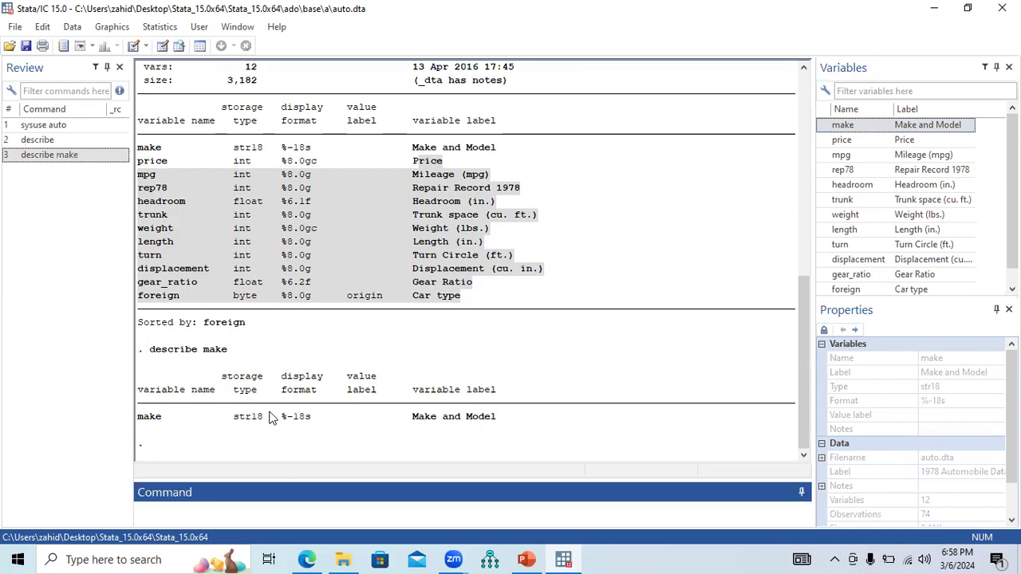
{"action": "type", "text": "describe"}
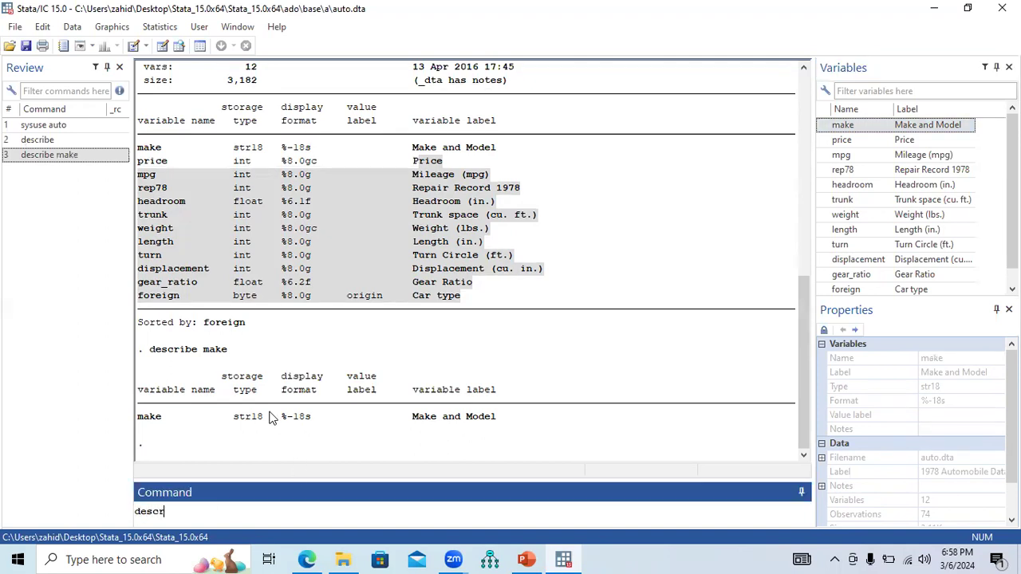
{"action": "left_click", "coordinate": [824, 141]}
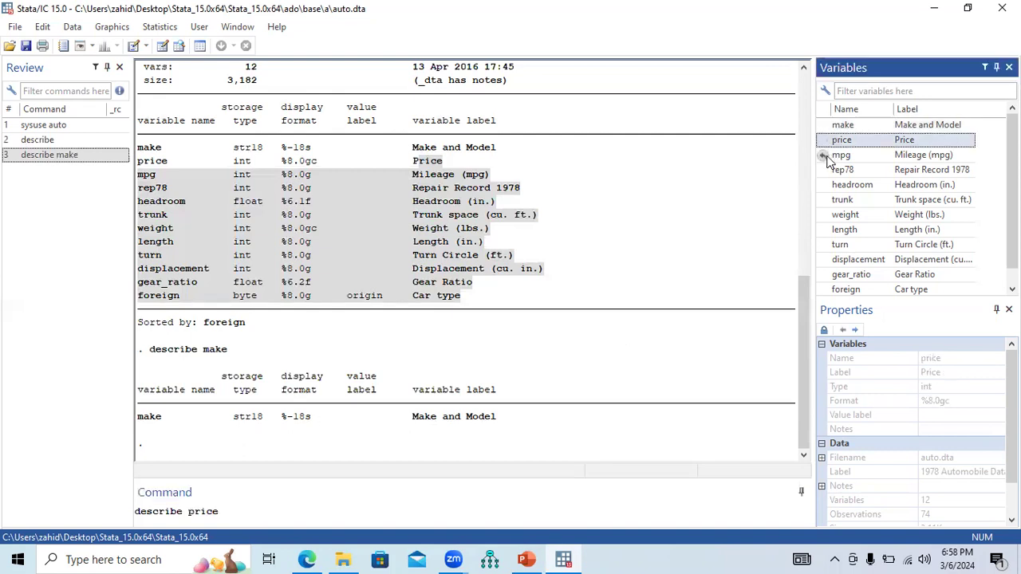
{"action": "left_click", "coordinate": [824, 155]}
{"action": "left_click", "coordinate": [824, 170]}
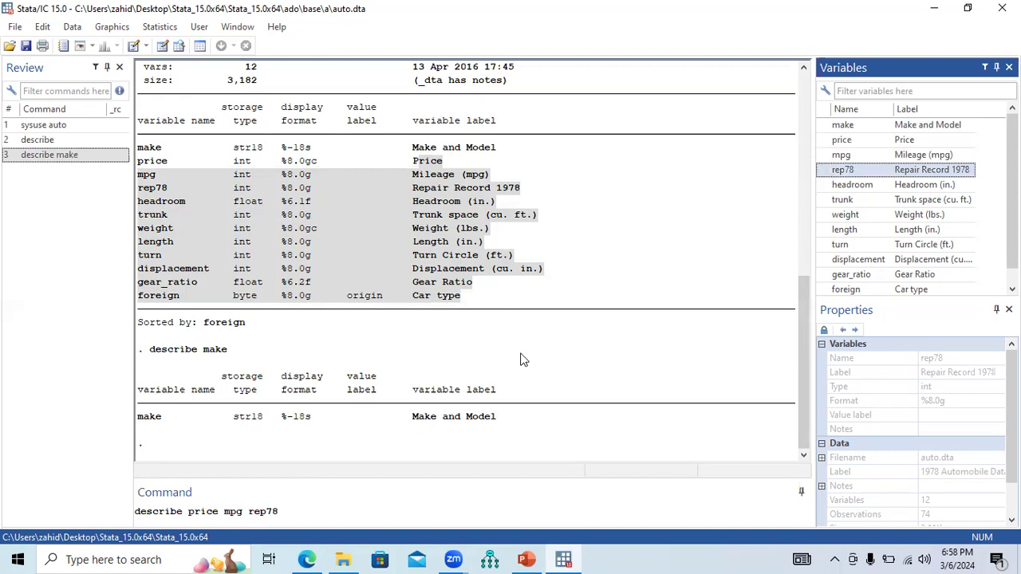
{"action": "key", "text": "Return"}
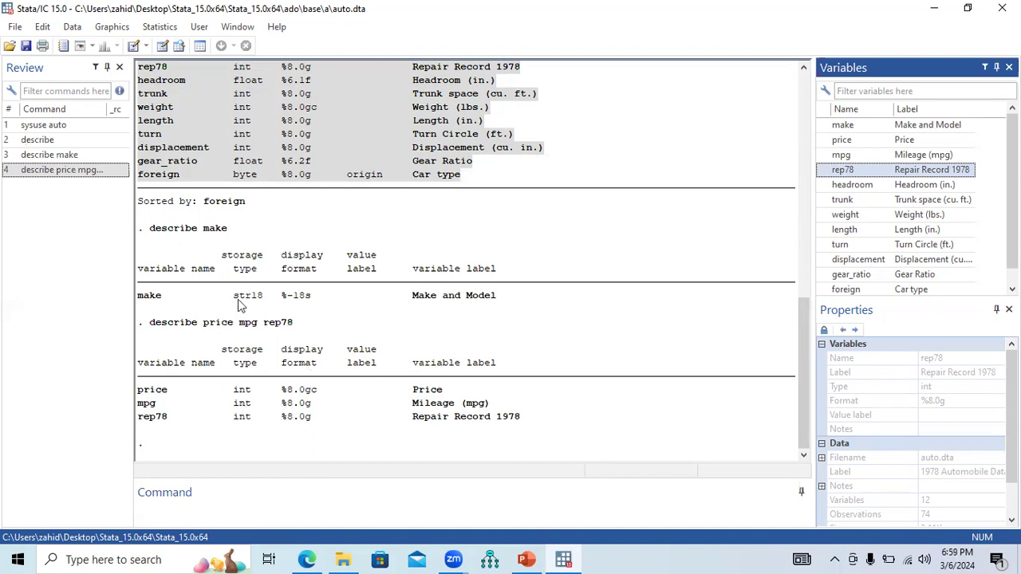
Run describe once more without naming variables to cover the full dataset
{"action": "left_click", "coordinate": [213, 509]}
{"action": "type", "text": "describe"}
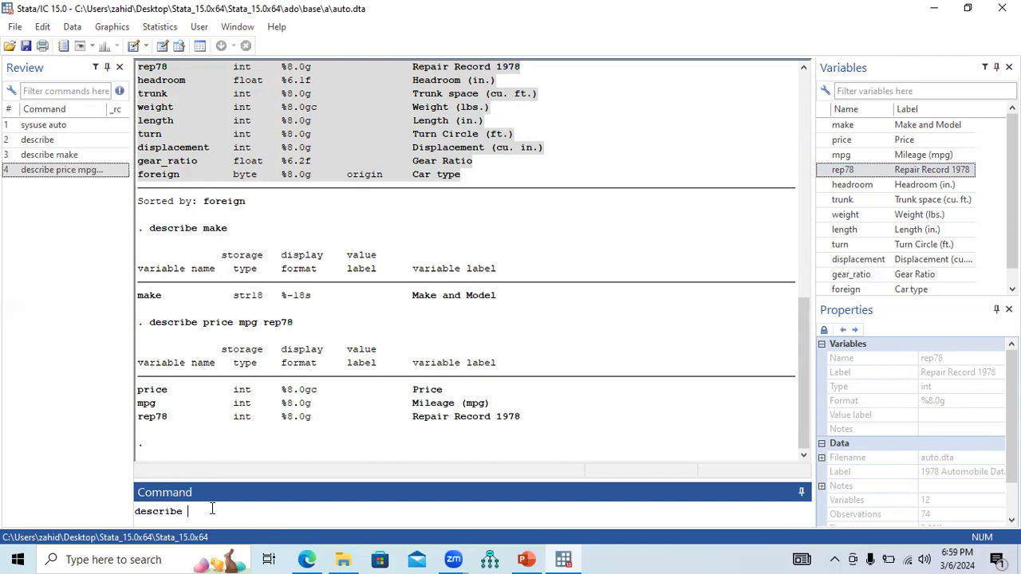
{"action": "key", "text": "Return"}
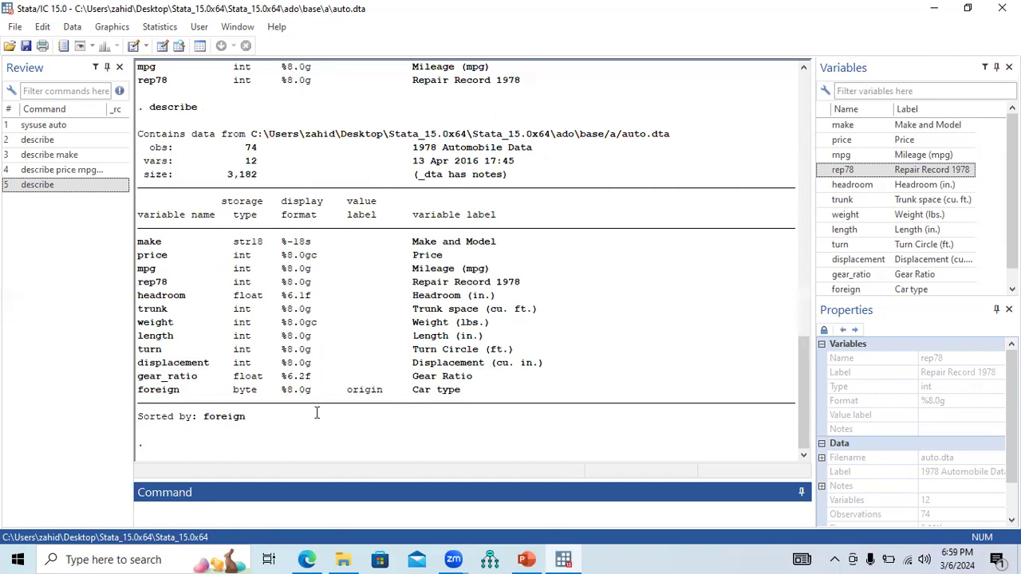
Switch to PowerPoint and examine the slide's explanation of the codebook command and its overview of variables
{"action": "key", "text": "alt+Tab"}
{"action": "double_click", "coordinate": [242, 382]}
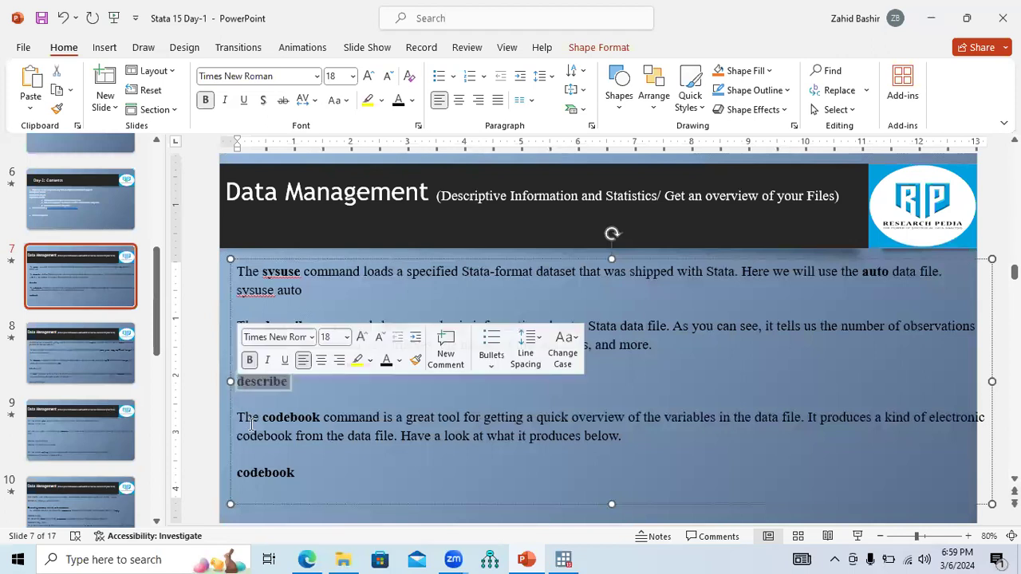
{"action": "left_click_drag", "start_coordinate": [237, 417], "coordinate": [353, 410]}
{"action": "left_click", "coordinate": [406, 423]}
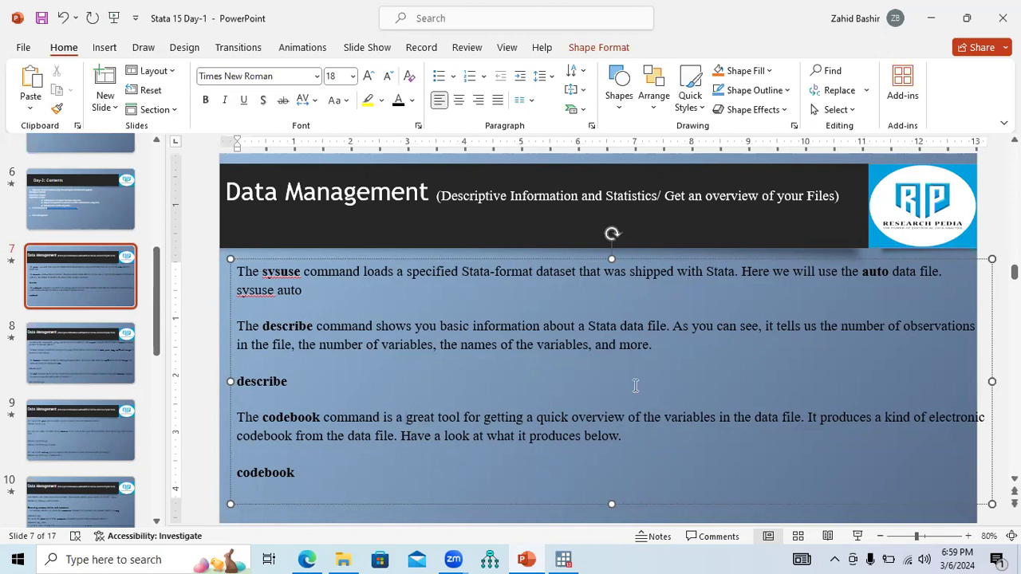
{"action": "left_click_drag", "start_coordinate": [665, 417], "coordinate": [718, 417]}
{"action": "left_click_drag", "start_coordinate": [786, 416], "coordinate": [801, 417]}
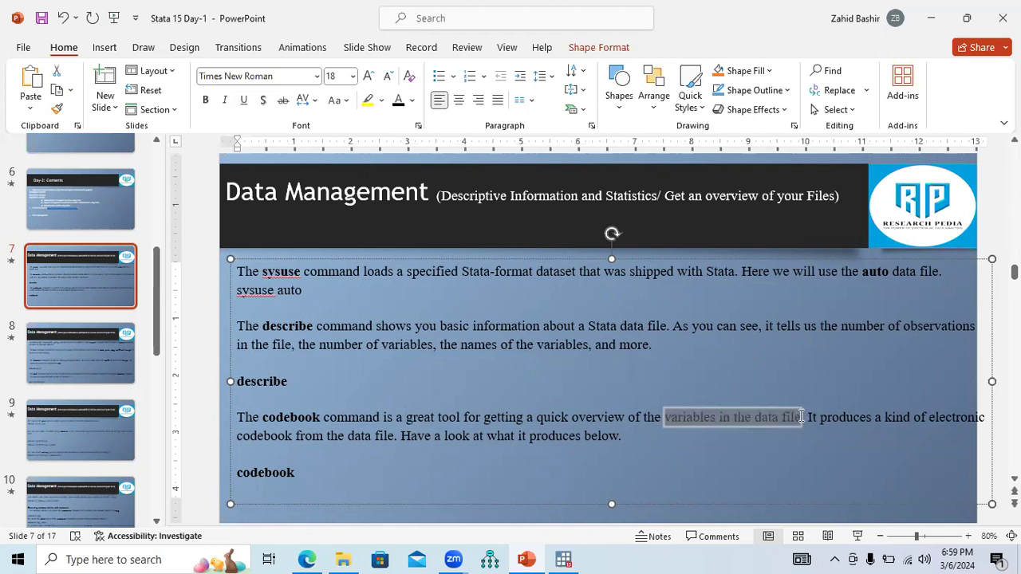
{"action": "left_click", "coordinate": [713, 422]}
{"action": "double_click", "coordinate": [708, 422]}
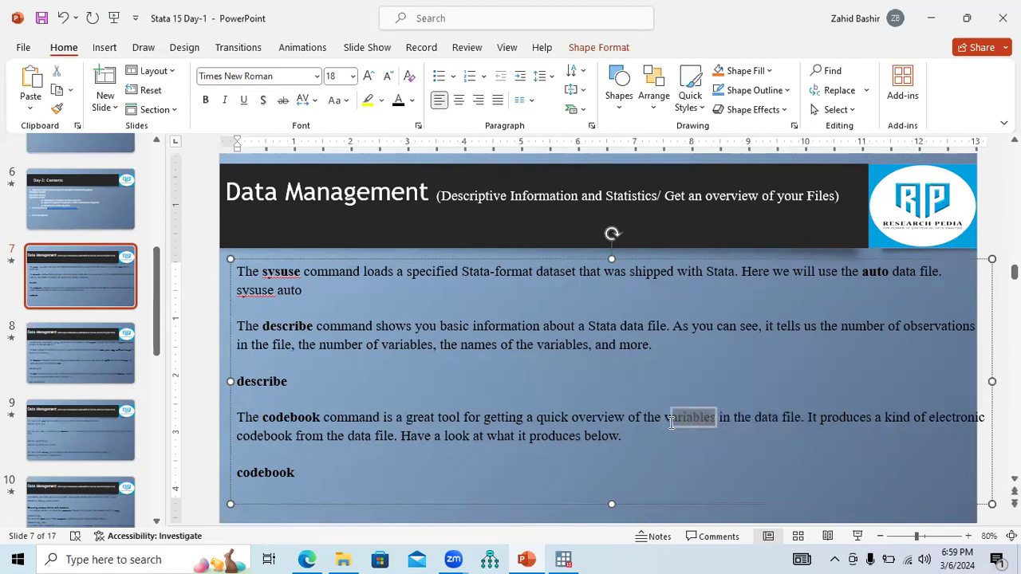
{"action": "left_click_drag", "start_coordinate": [323, 417], "coordinate": [268, 417]}
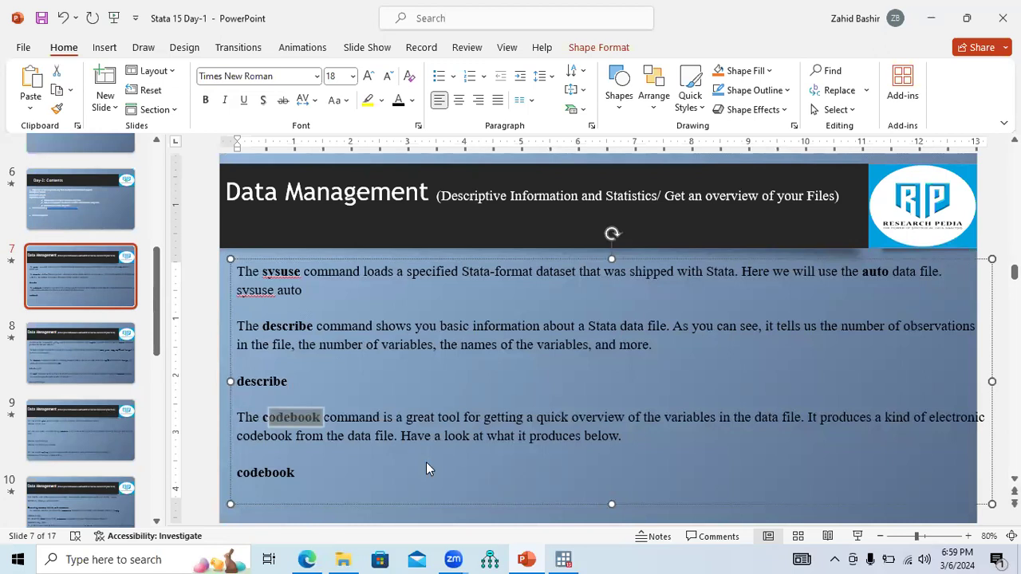
Switch to Stata and run the codebook command for the full auto dataset
{"action": "key", "text": "alt+Tab"}
{"action": "type", "text": "coo"}
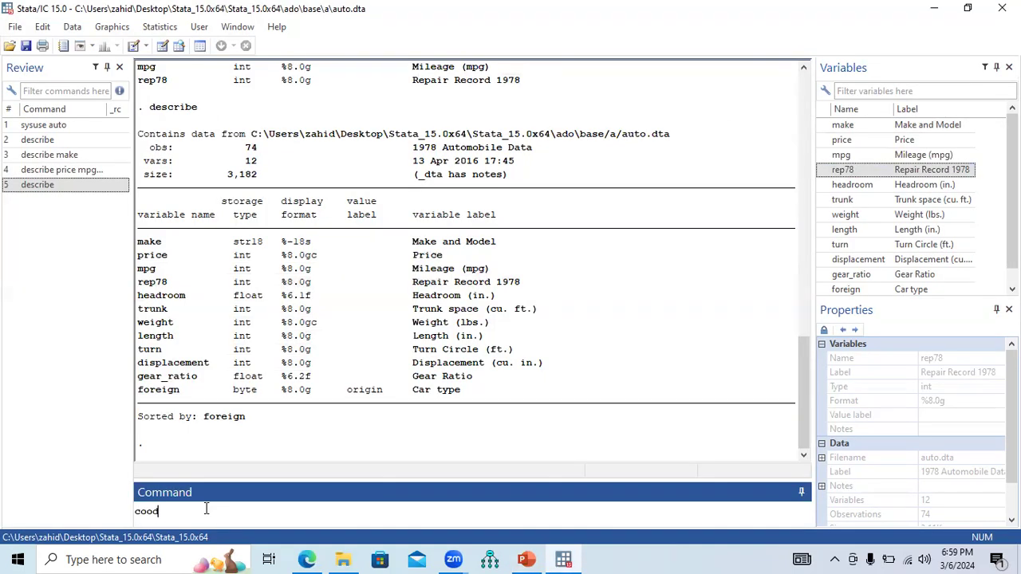
{"action": "type", "text": "ebokk"}
{"action": "key", "text": "Return"}
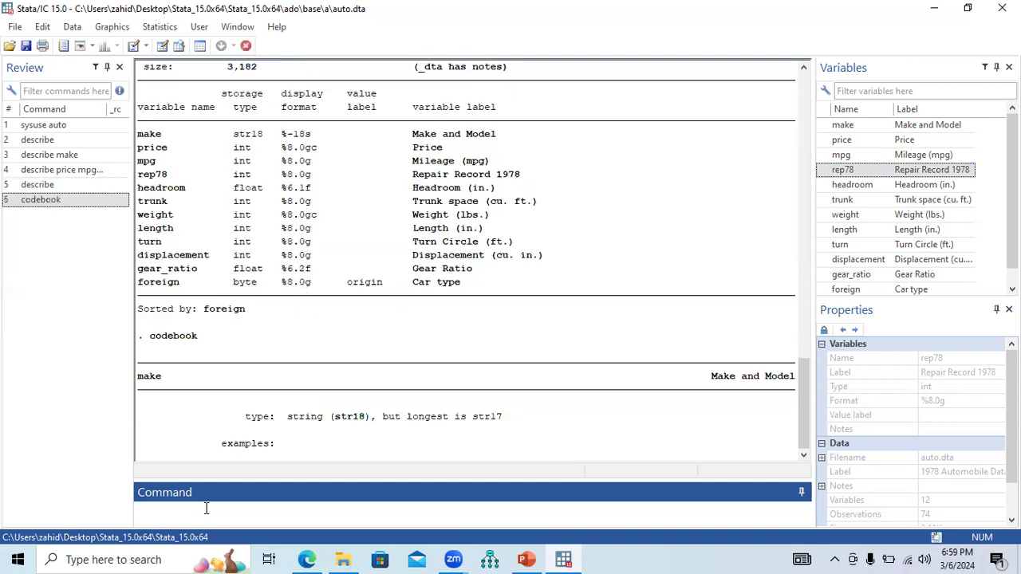
Examine the codebook entries for make and price, including type, unique values, missing values, examples, mean and percentiles
{"action": "left_click_drag", "start_coordinate": [800, 419], "coordinate": [808, 204]}
{"action": "scroll", "coordinate": [807, 204], "scroll_direction": "down", "scroll_amount": 5}
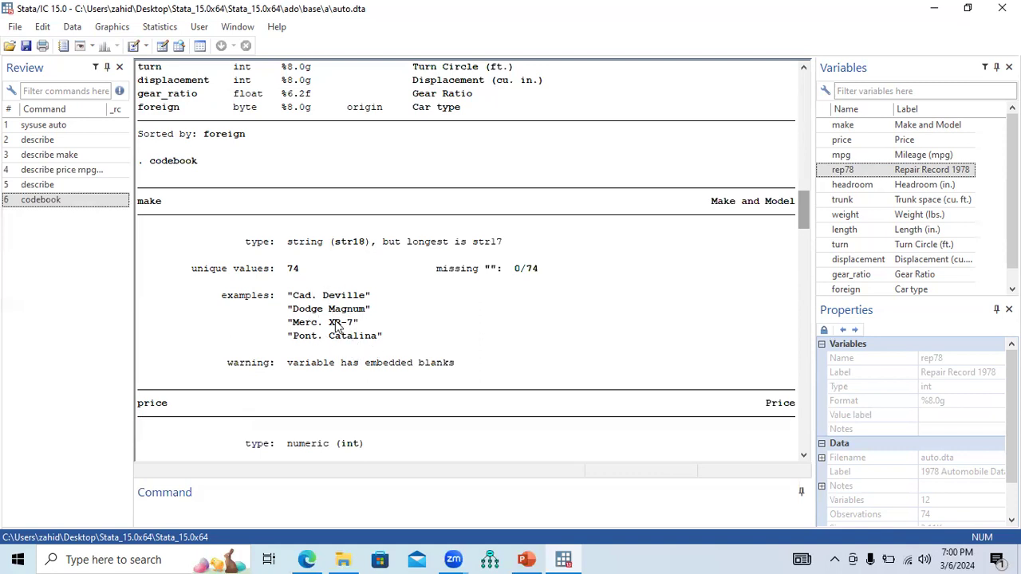
{"action": "left_click", "coordinate": [804, 456]}
{"action": "left_click", "coordinate": [804, 456]}
{"action": "left_click", "coordinate": [804, 456]}
{"action": "left_click", "coordinate": [804, 456]}
{"action": "left_click", "coordinate": [804, 456]}
{"action": "left_click", "coordinate": [804, 456]}
{"action": "left_click", "coordinate": [804, 456]}
{"action": "left_click", "coordinate": [804, 457]}
{"action": "left_click", "coordinate": [804, 457]}
{"action": "left_click", "coordinate": [803, 456]}
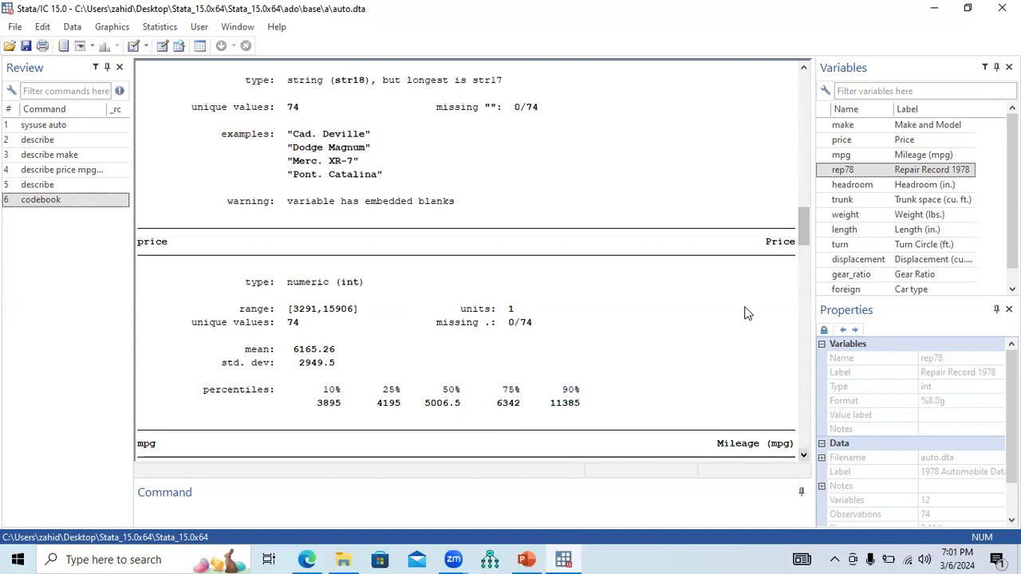
Examine the codebook output from mpg and the rep78 tabulation through to the gear_ratio and foreign entries
{"action": "scroll", "coordinate": [806, 257], "scroll_direction": "down", "scroll_amount": 2}
{"action": "left_click_drag", "start_coordinate": [805, 257], "coordinate": [808, 291]}
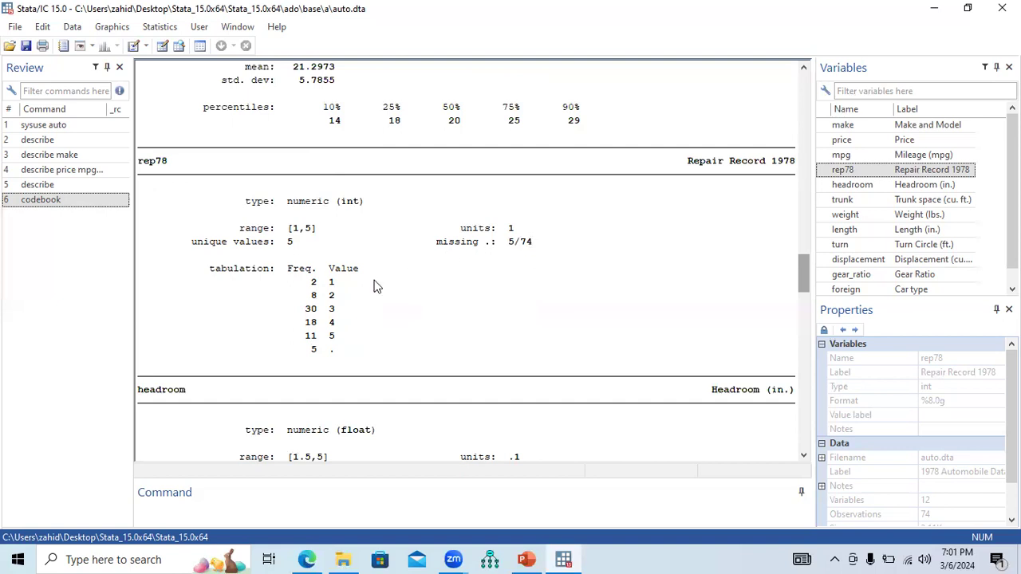
{"action": "left_click_drag", "start_coordinate": [801, 268], "coordinate": [797, 449]}
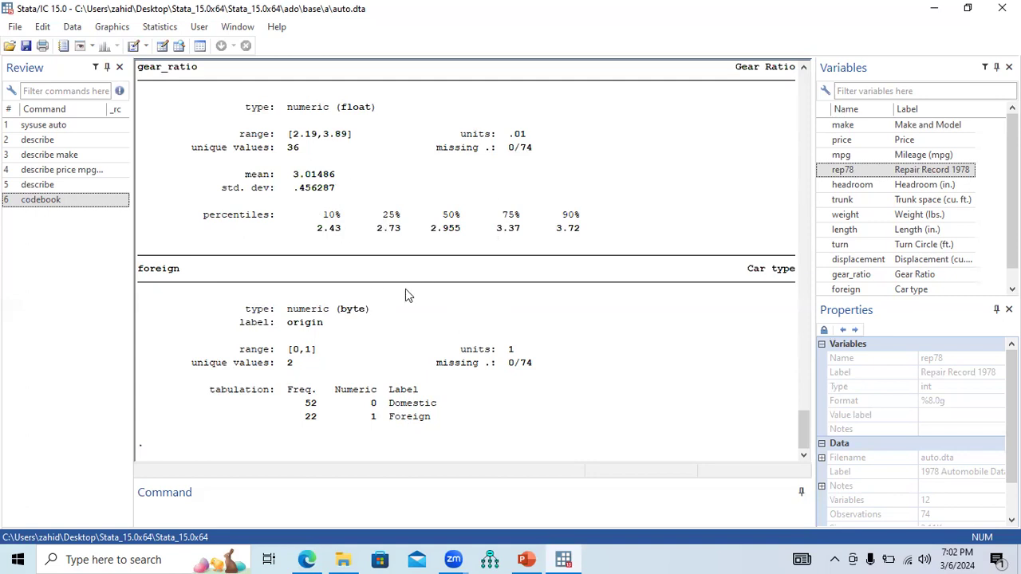
Return to the headroom entry in the codebook output and examine its tabulation of frequencies and values
{"action": "left_click_drag", "start_coordinate": [807, 428], "coordinate": [807, 388]}
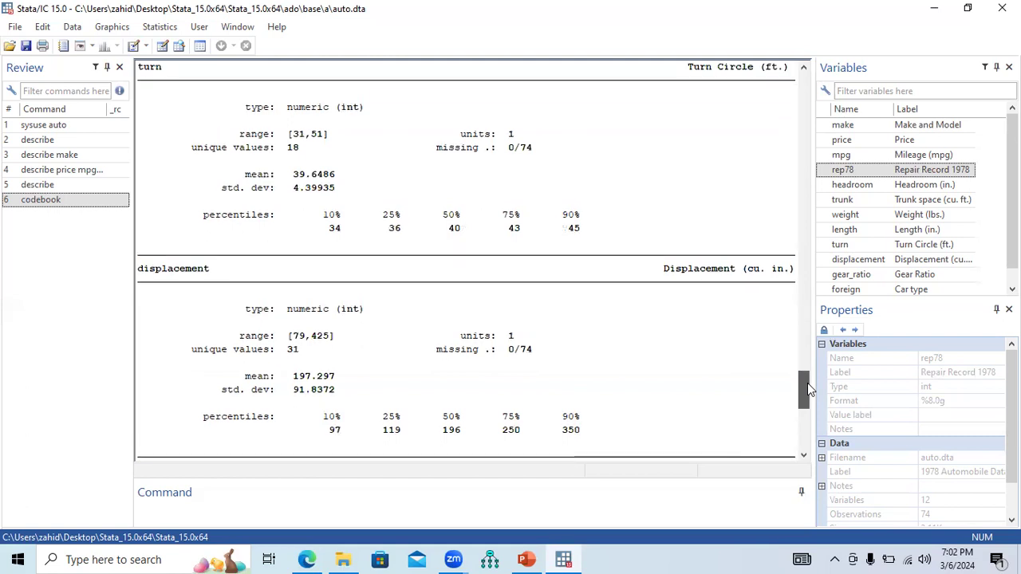
{"action": "left_click_drag", "start_coordinate": [807, 383], "coordinate": [815, 294]}
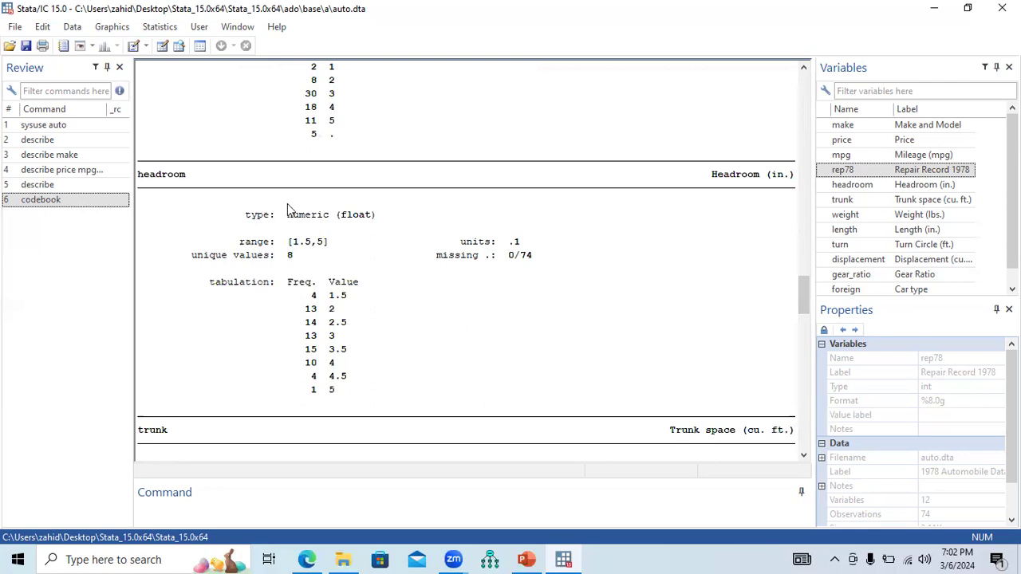
{"action": "left_click_drag", "start_coordinate": [139, 177], "coordinate": [196, 177]}
{"action": "left_click_drag", "start_coordinate": [330, 298], "coordinate": [353, 380]}
{"action": "left_click", "coordinate": [313, 298]}
{"action": "mouse_move", "coordinate": [334, 298]}
{"action": "left_mouse_down"}
{"action": "mouse_move", "coordinate": [323, 298]}
{"action": "mouse_move", "coordinate": [353, 297]}
{"action": "left_mouse_up"}
{"action": "left_click", "coordinate": [334, 317]}
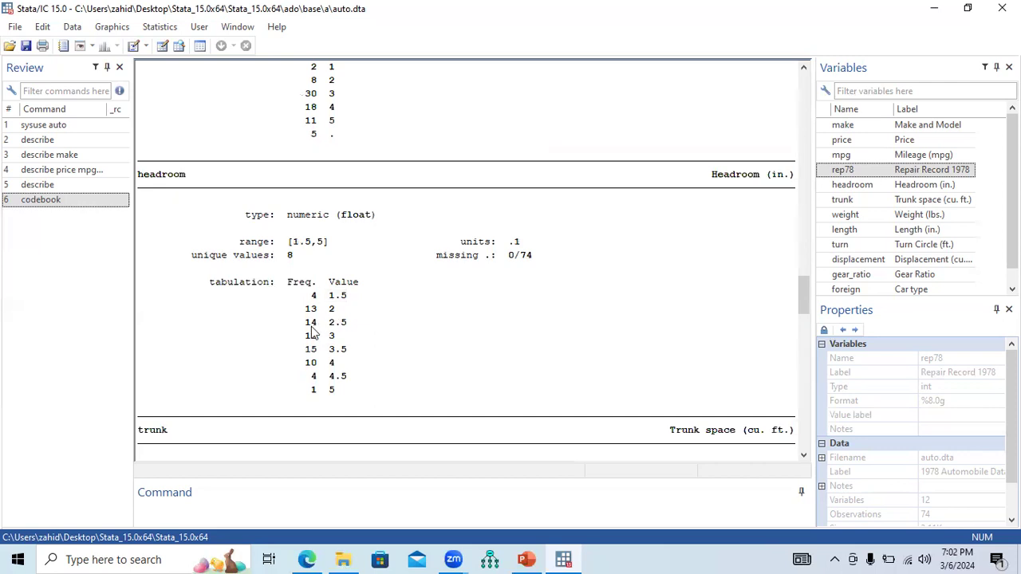